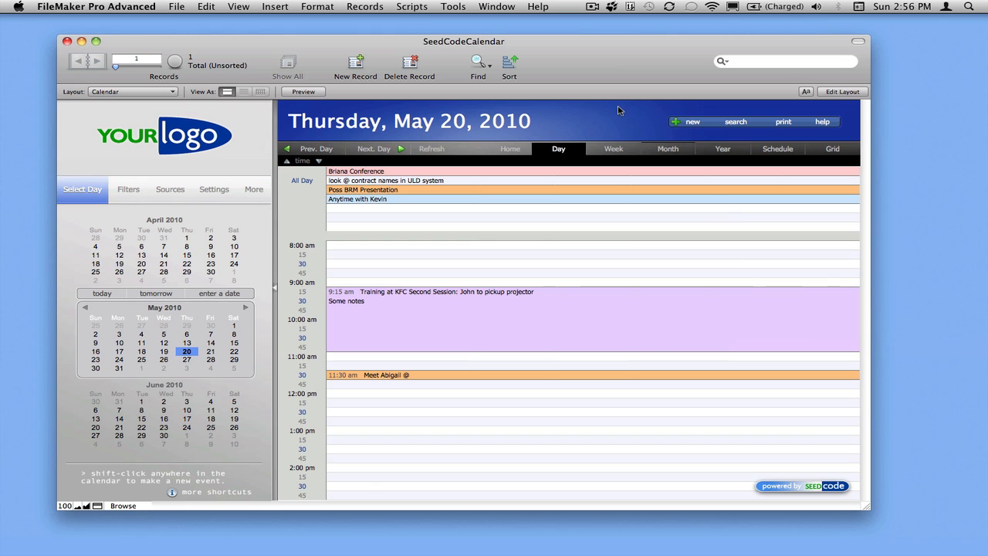
Switch to layout editing and move the CalendarContentReptCalc, CalendarDragRept and grouped CalendarColorReptCalc fields down out of the Day tab's portal row.
key(super+l)
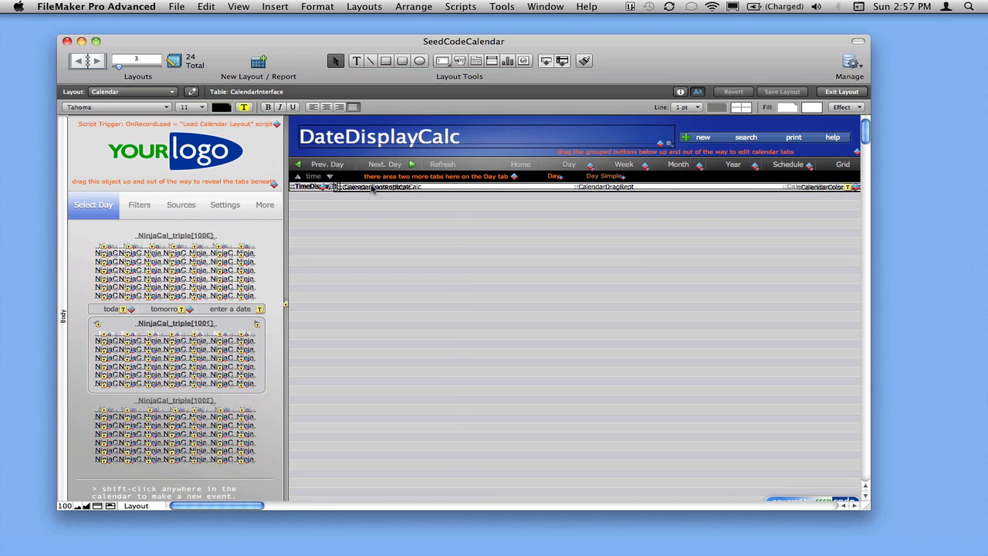
click(373, 189)
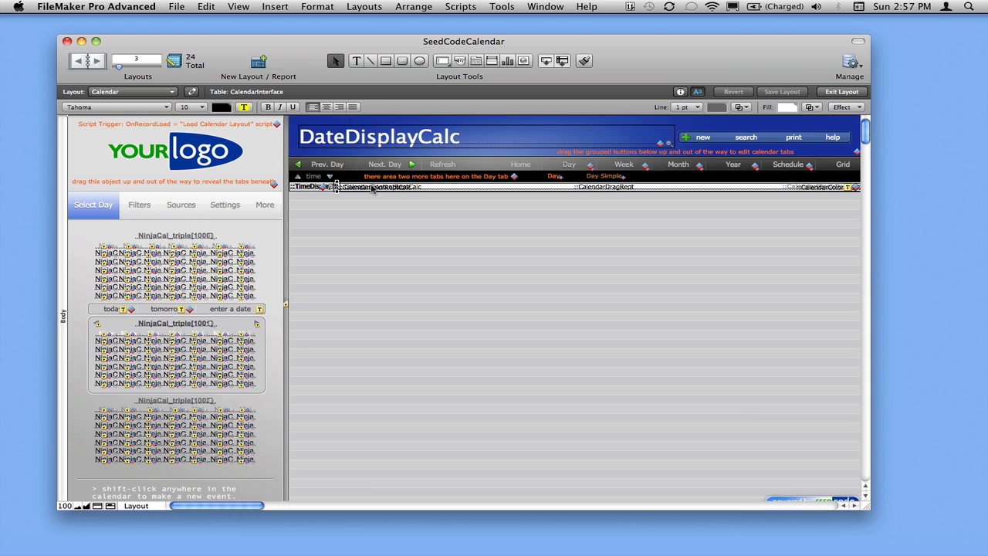
click(372, 189)
drag(362, 187, 362, 255)
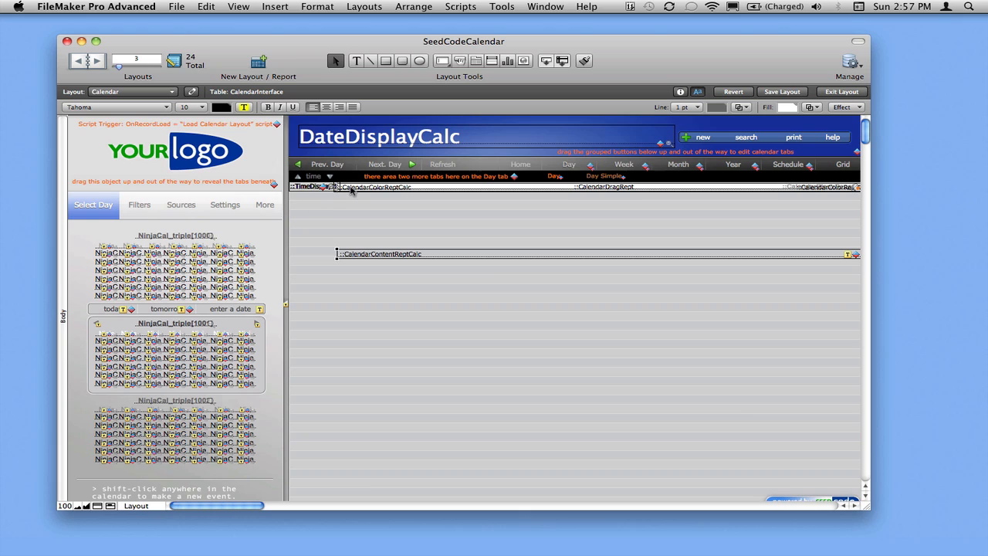
drag(351, 190, 349, 281)
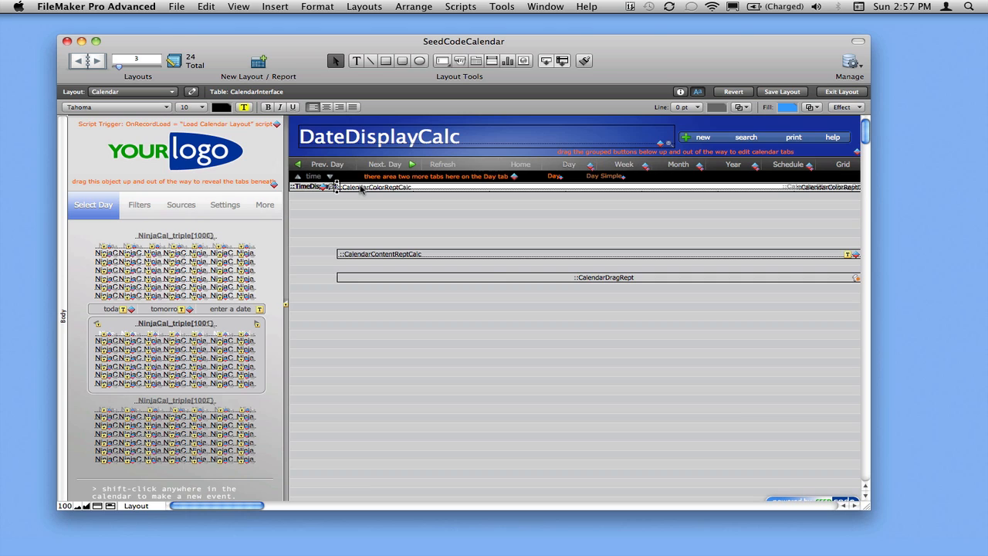
drag(360, 189, 358, 333)
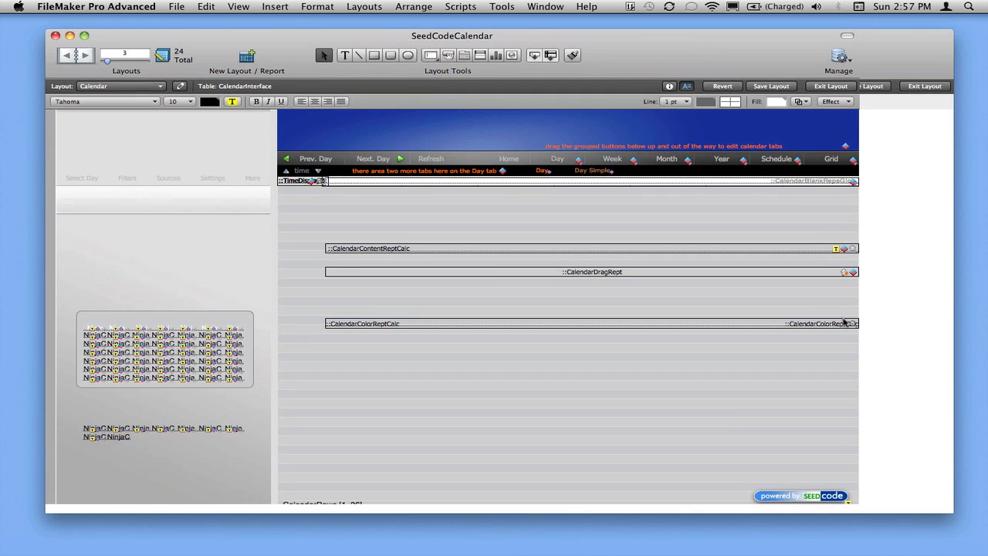
Ungroup the two CalendarColorReptCalc fields and move the right-aligned one just below the other.
drag(883, 347, 292, 291)
click(431, 7)
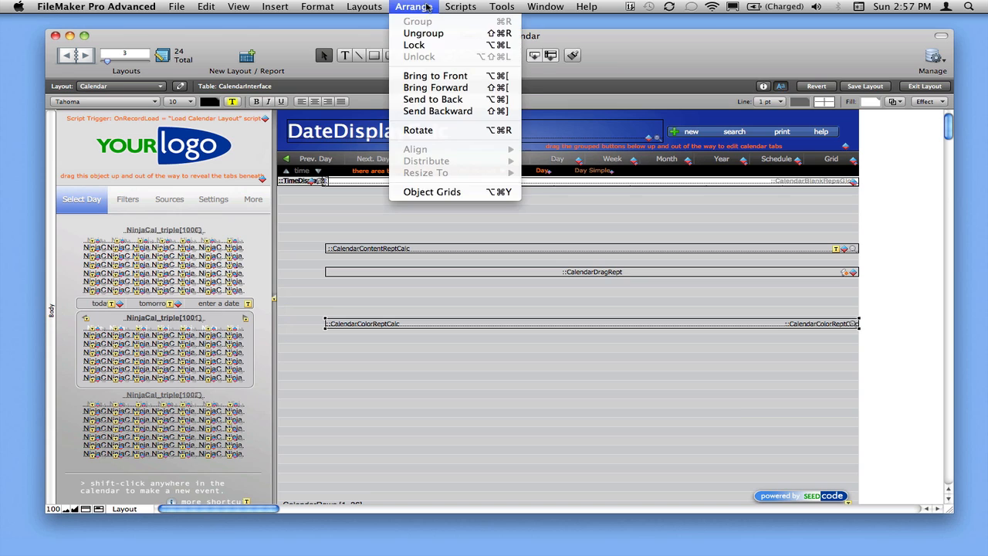
click(433, 33)
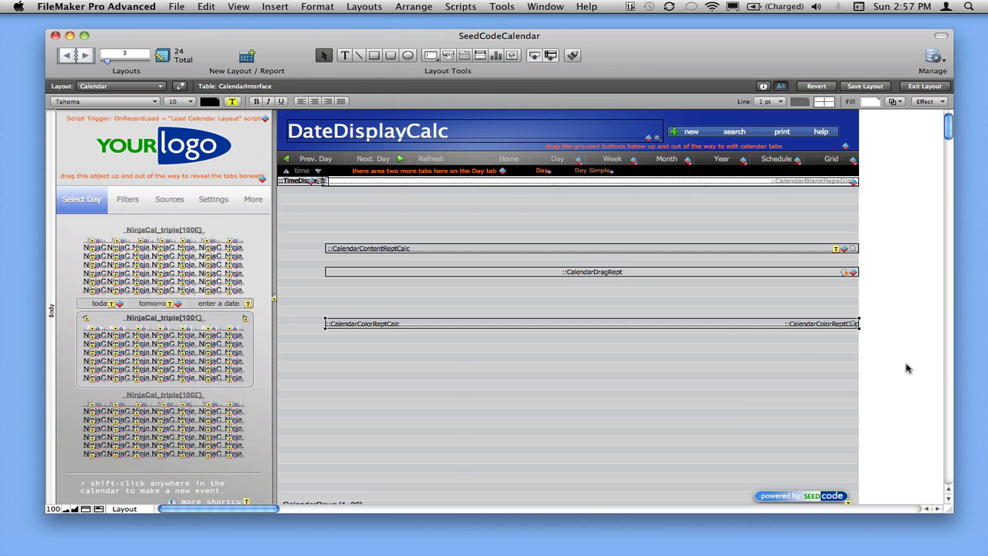
drag(741, 330, 741, 347)
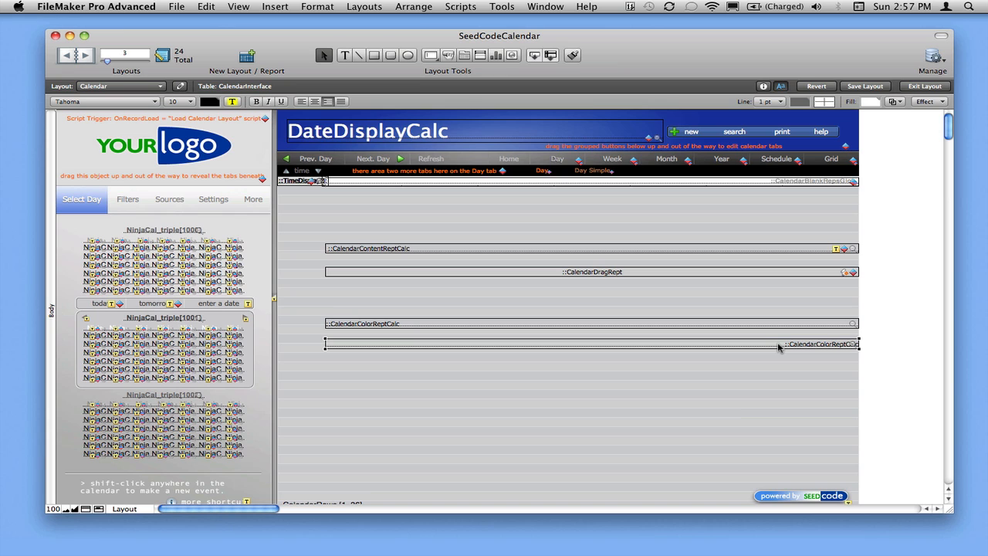
Duplicate the right-aligned CalendarColorReptCalc field below itself, shorten the copy to the right half of the row, and left-align its text.
drag(778, 343, 778, 362)
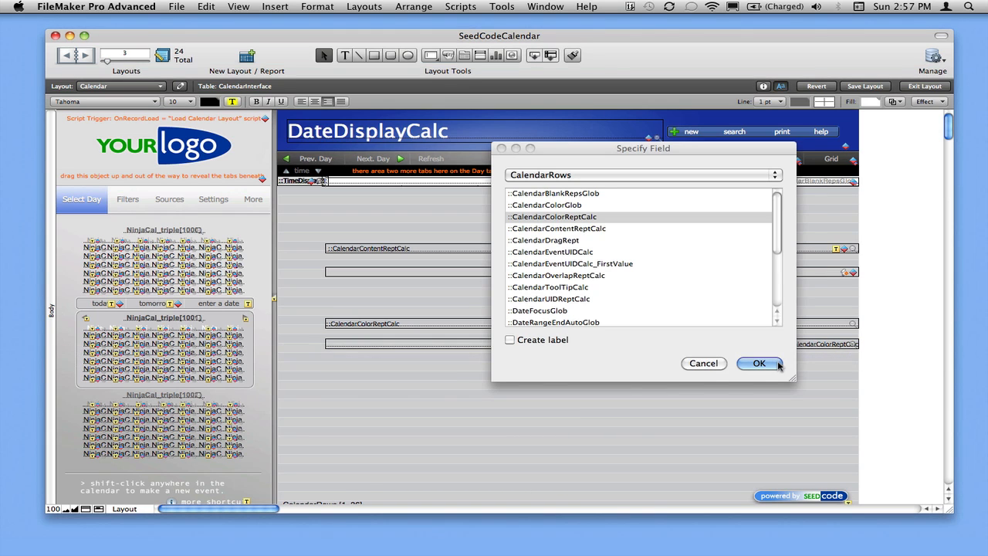
click(757, 363)
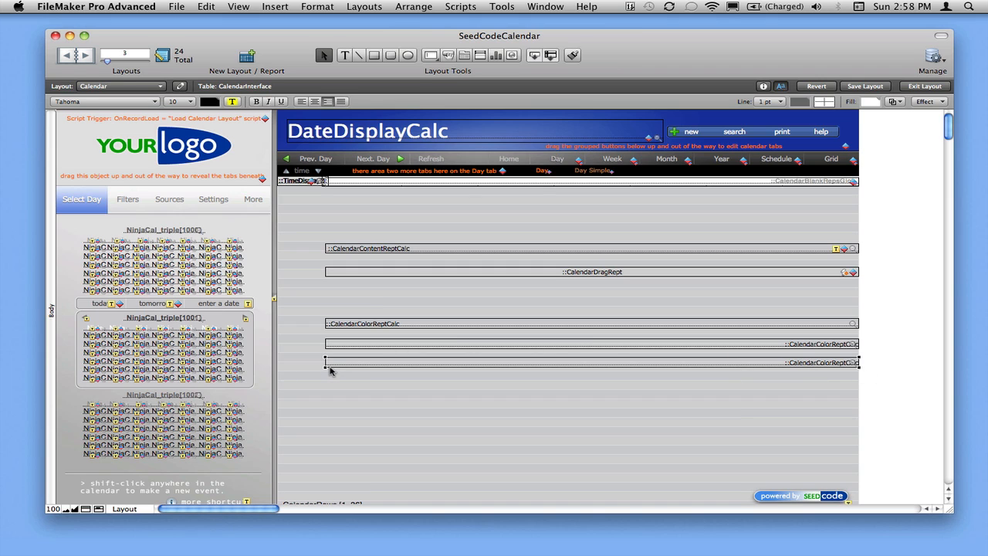
drag(325, 369, 596, 383)
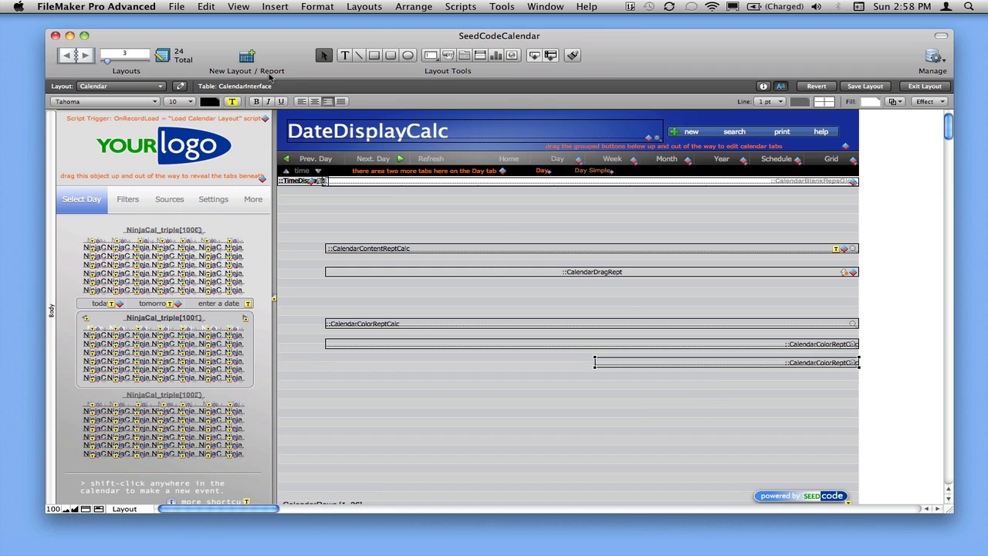
click(302, 102)
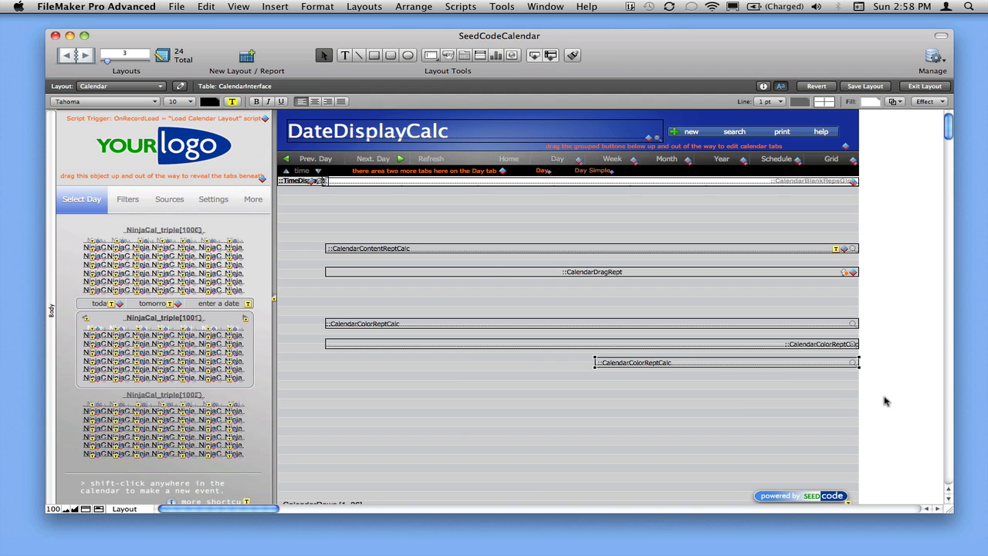
Align the top edges of the three CalendarColorReptCalc fields and group them.
drag(885, 398, 296, 308)
drag(596, 51, 564, 46)
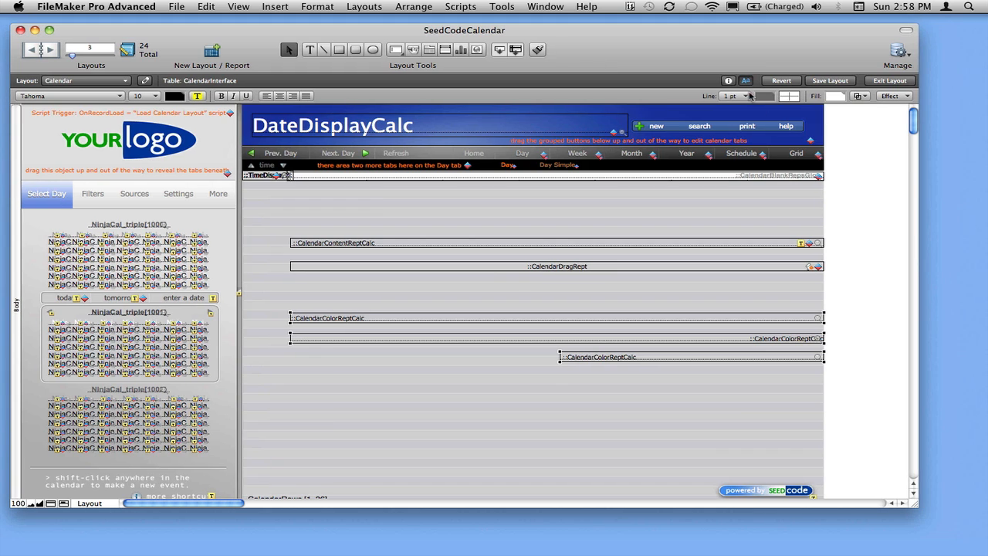
click(728, 80)
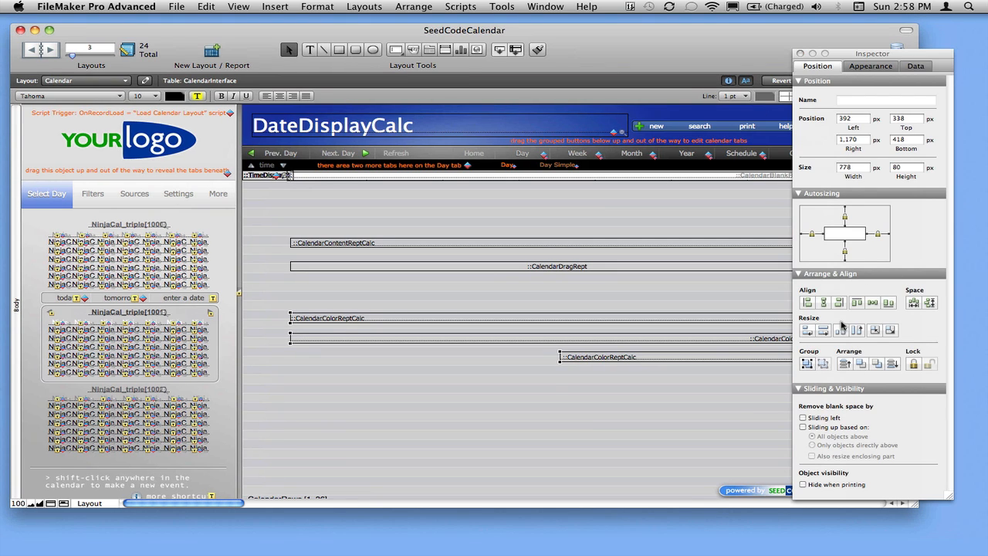
click(856, 303)
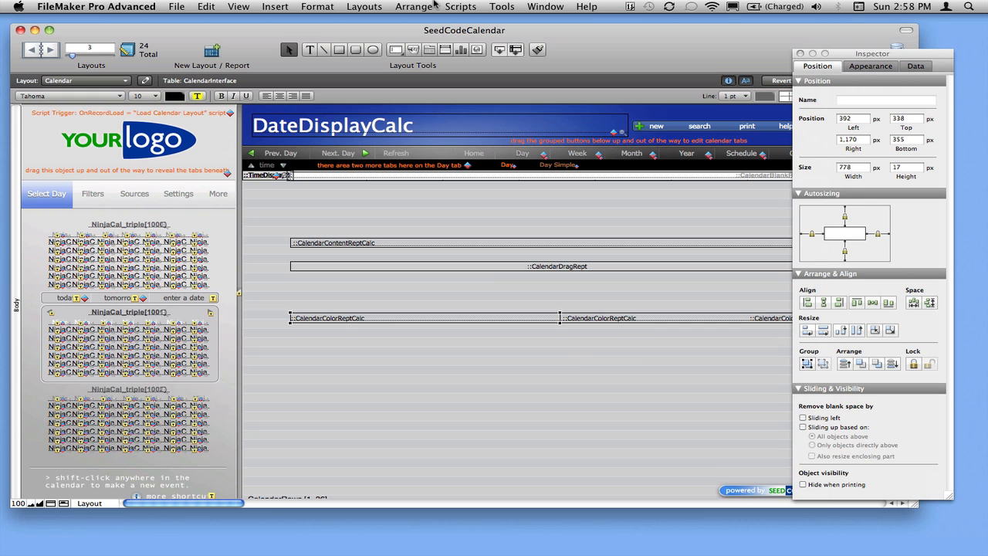
click(430, 6)
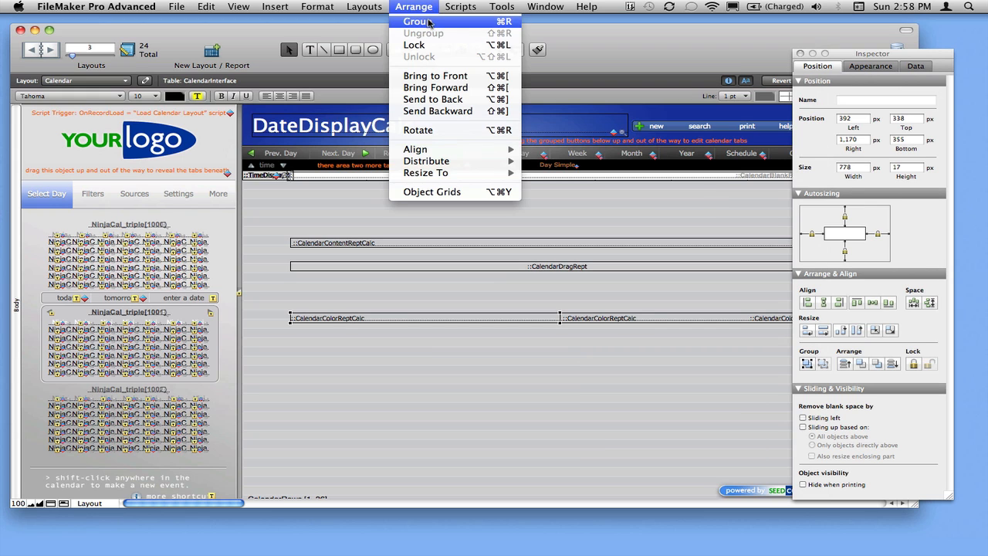
click(423, 21)
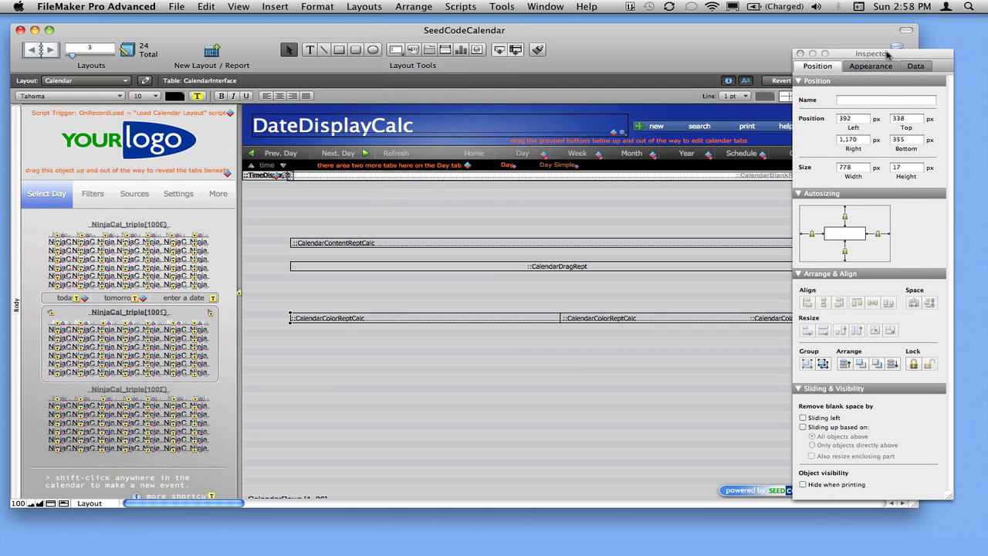
Move the grouped CalendarColorReptCalc fields up against CalendarDragRept and bring CalendarDragRept to the front.
drag(888, 54, 986, 82)
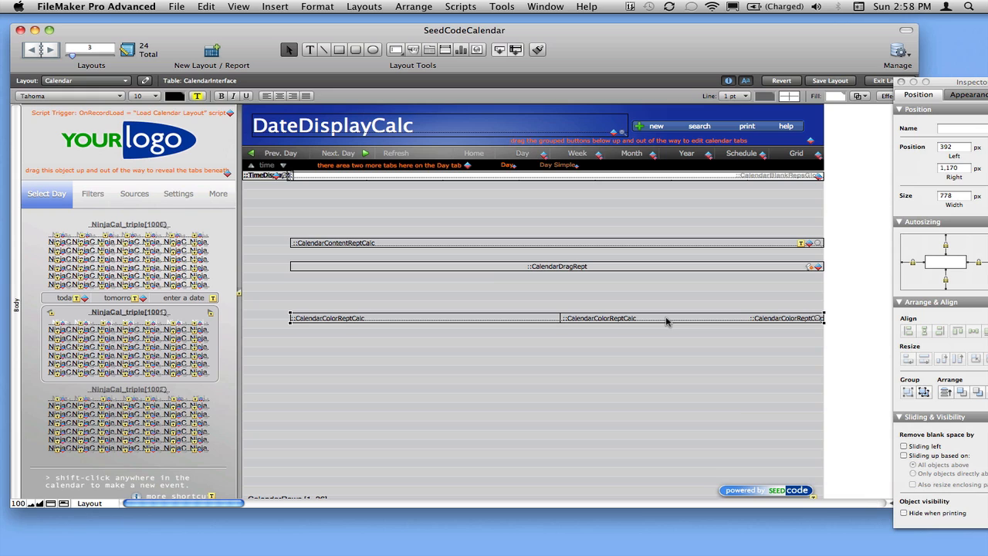
drag(668, 323, 662, 278)
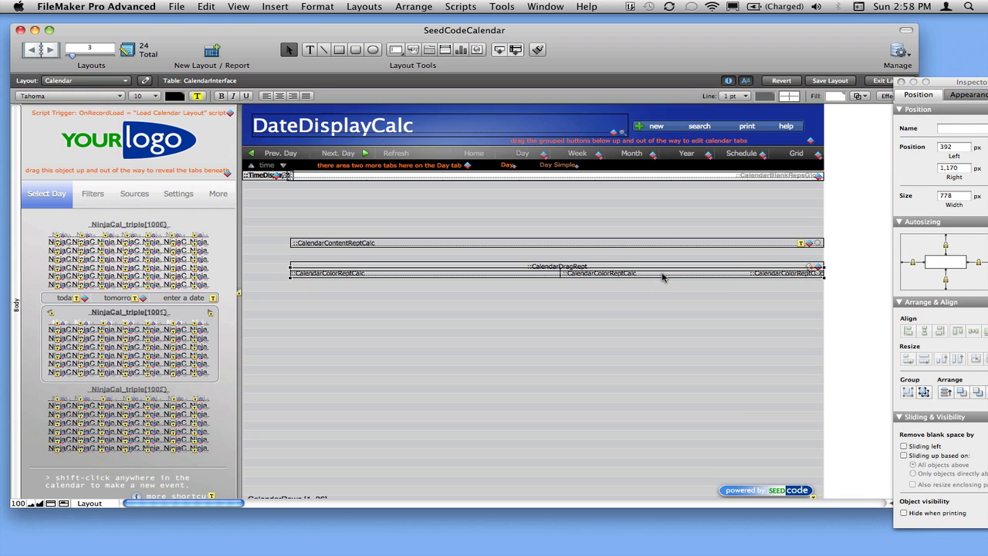
click(560, 267)
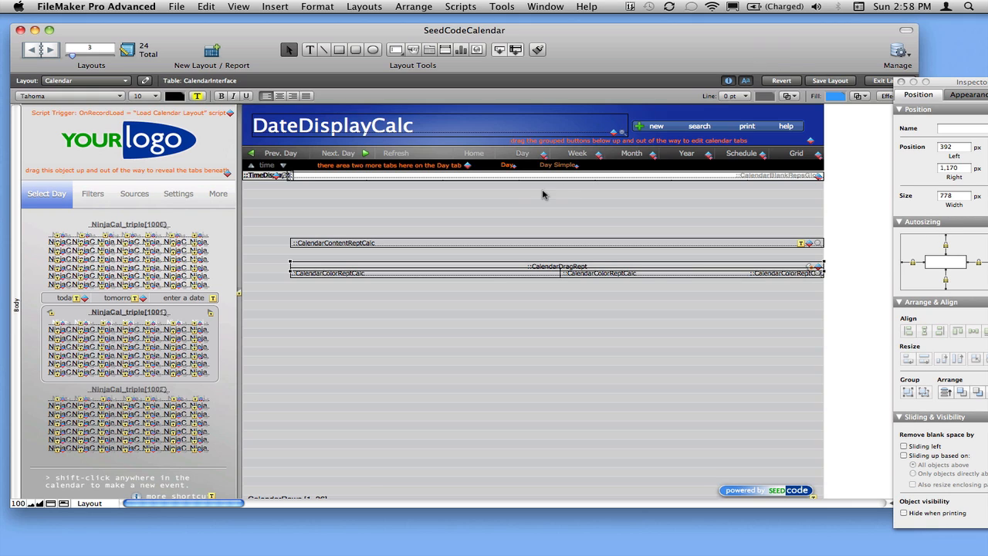
click(417, 6)
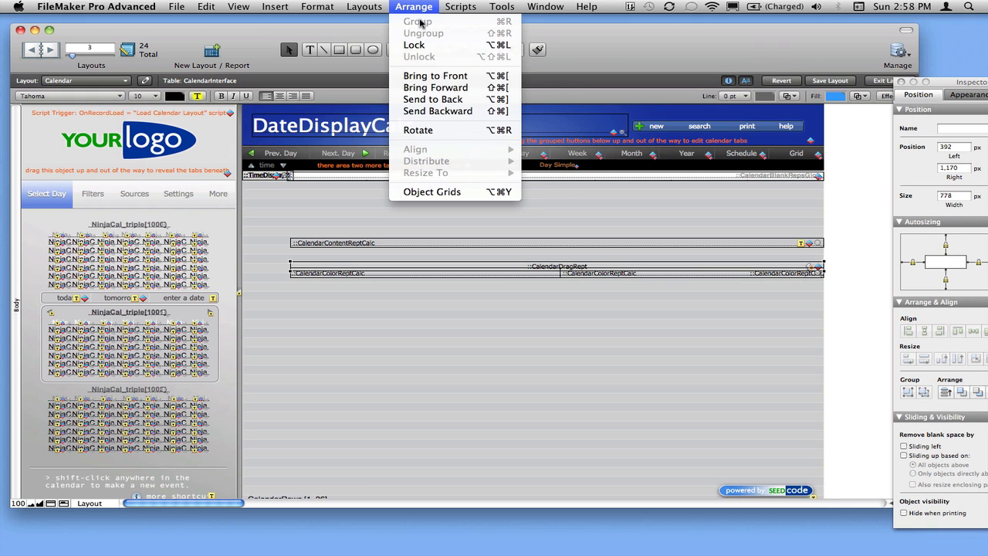
click(450, 76)
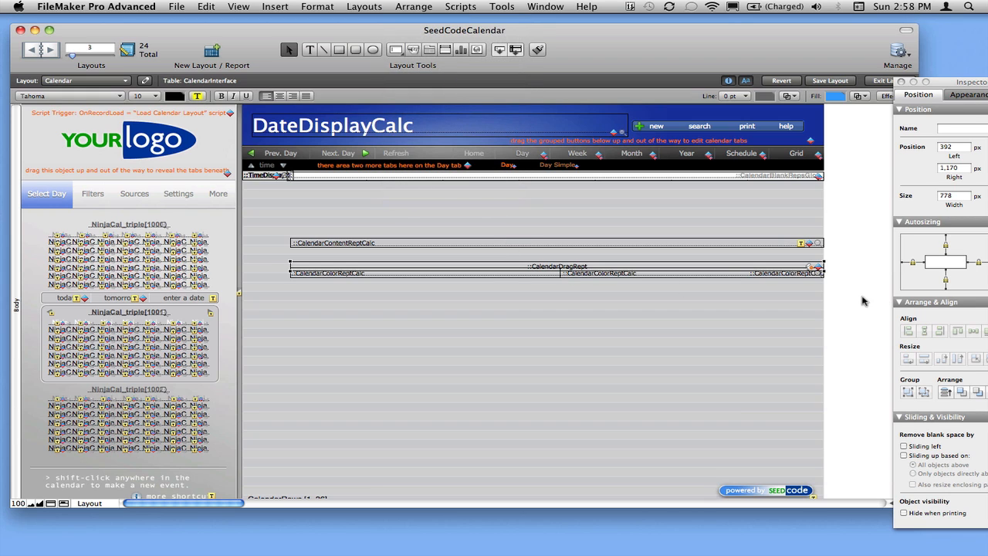
Move CalendarDragRept and the color field group up against CalendarContentReptCalc, and bring CalendarContentReptCalc to the front.
drag(862, 297, 333, 258)
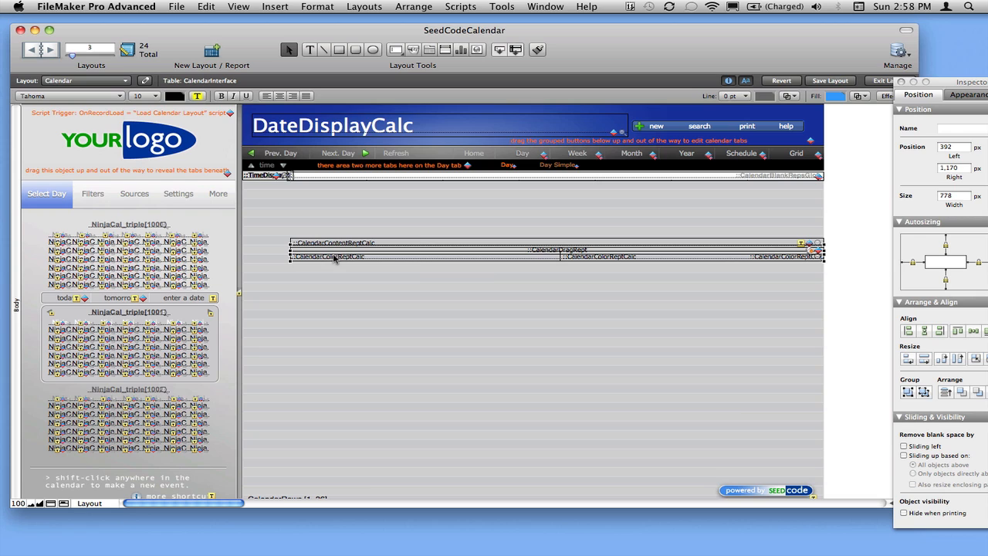
click(416, 247)
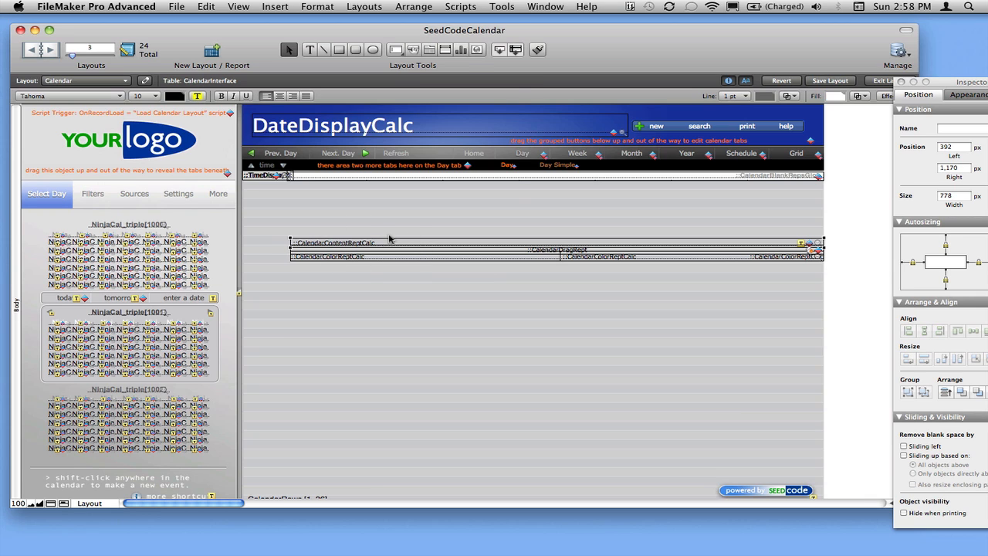
click(410, 6)
click(417, 75)
Align the top edges of the content, drag and grouped color fields with the CalendarRows portal, and close the Inspector.
drag(854, 298, 249, 234)
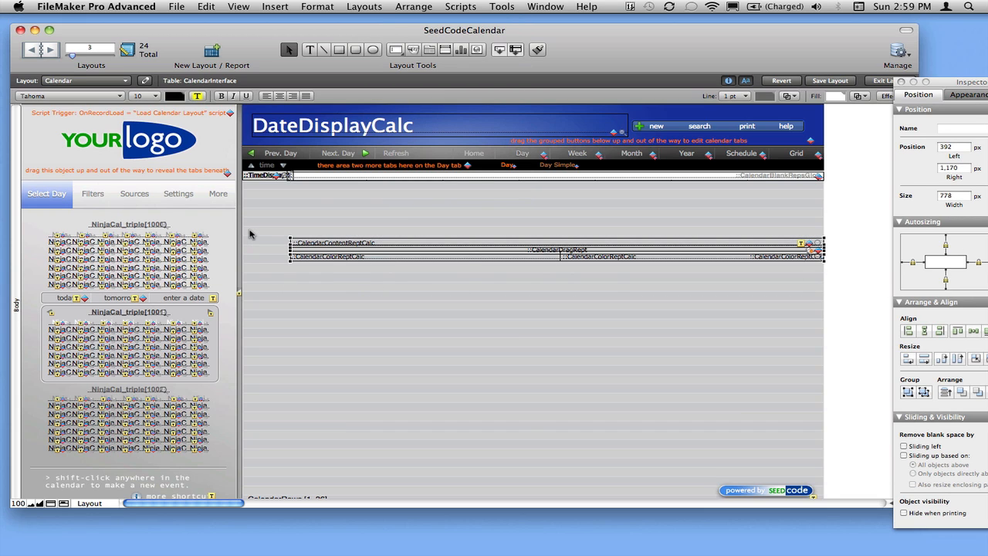
shift+click(317, 202)
drag(954, 81, 881, 57)
click(886, 306)
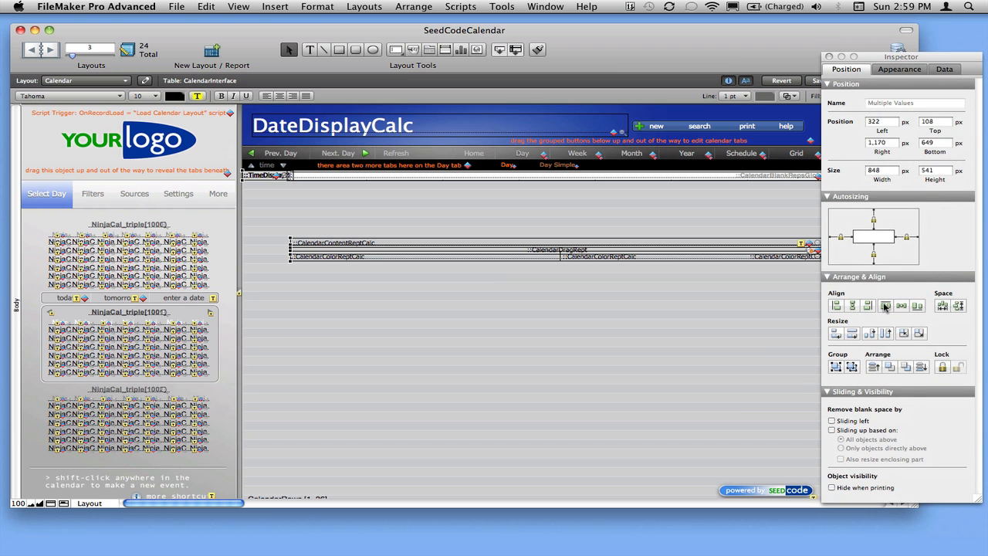
click(886, 305)
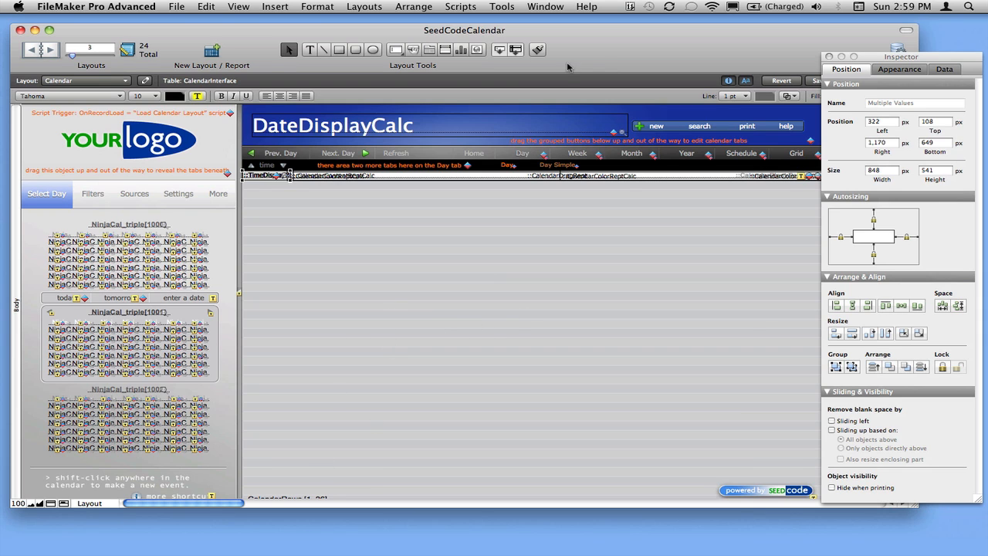
drag(617, 53, 617, 52)
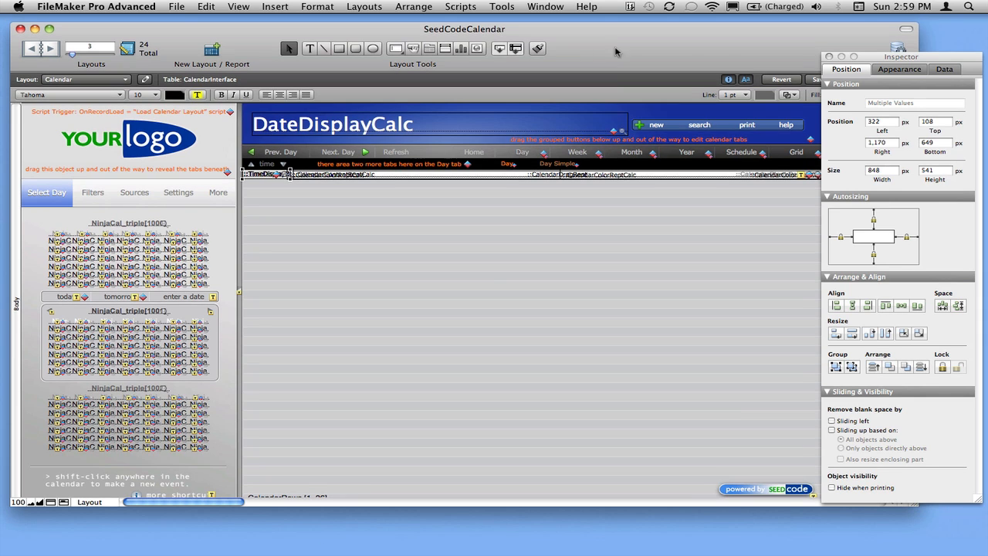
click(830, 57)
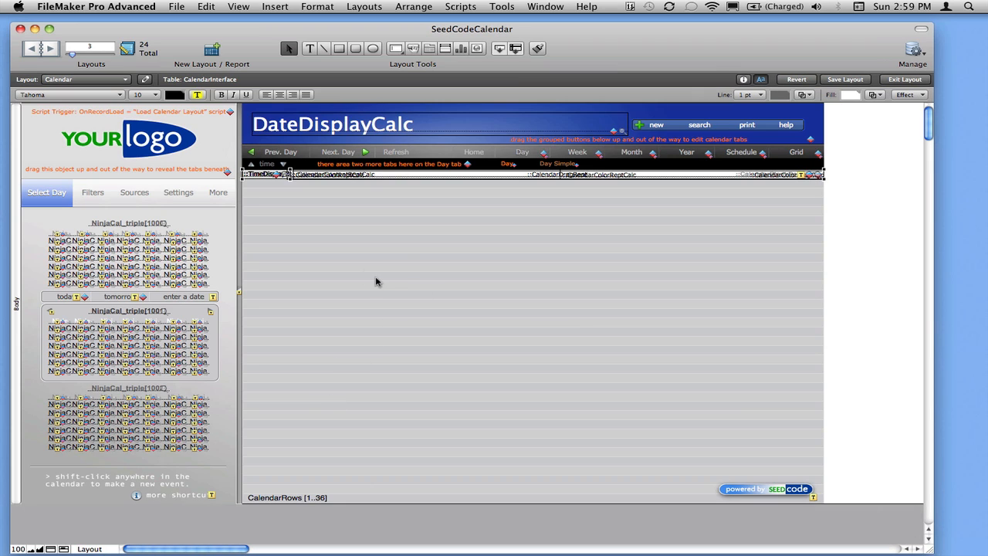
Select only the CalendarRows portal and lock it.
click(873, 274)
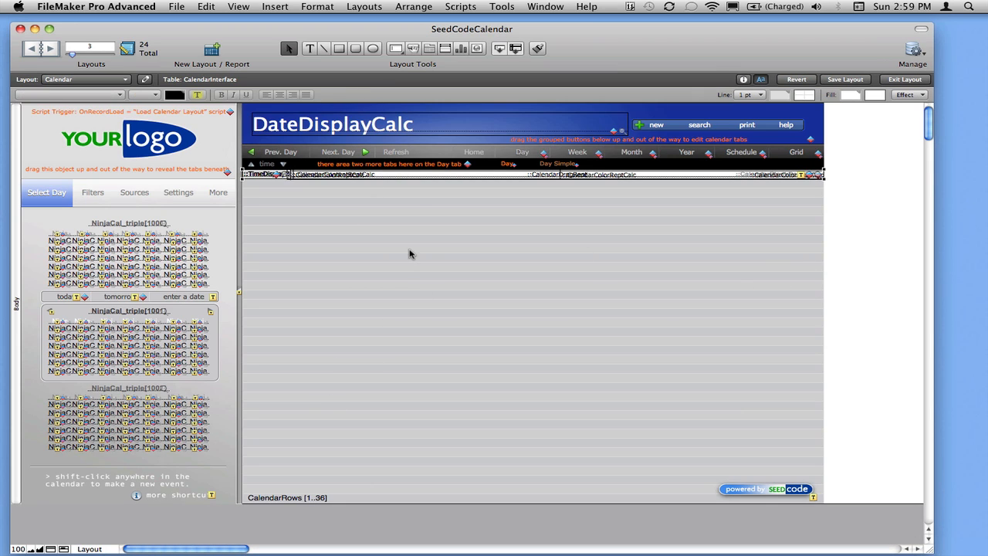
click(421, 7)
click(423, 45)
Select the thin vertical divider between the time column and the calendar fields and bring it to the front.
drag(297, 220, 288, 166)
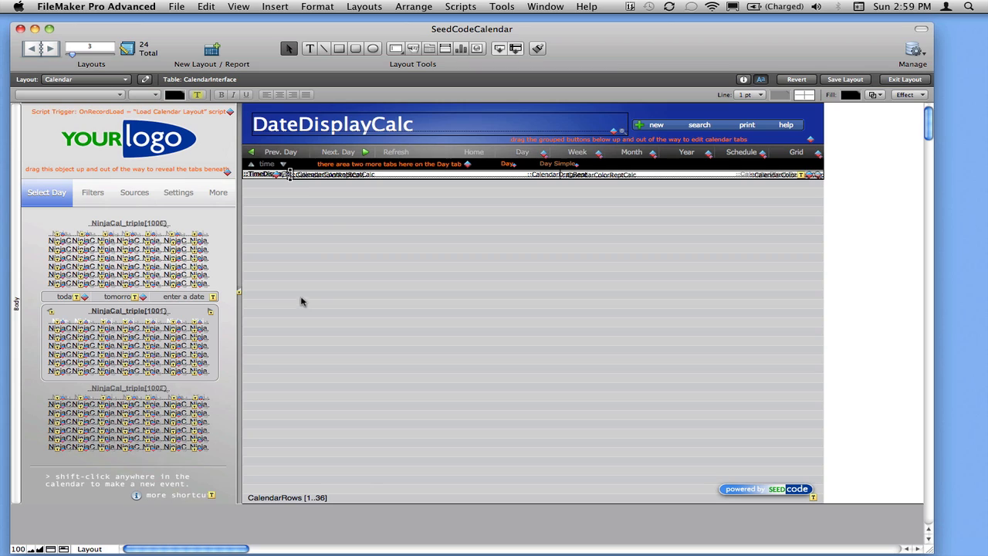
drag(320, 236, 279, 163)
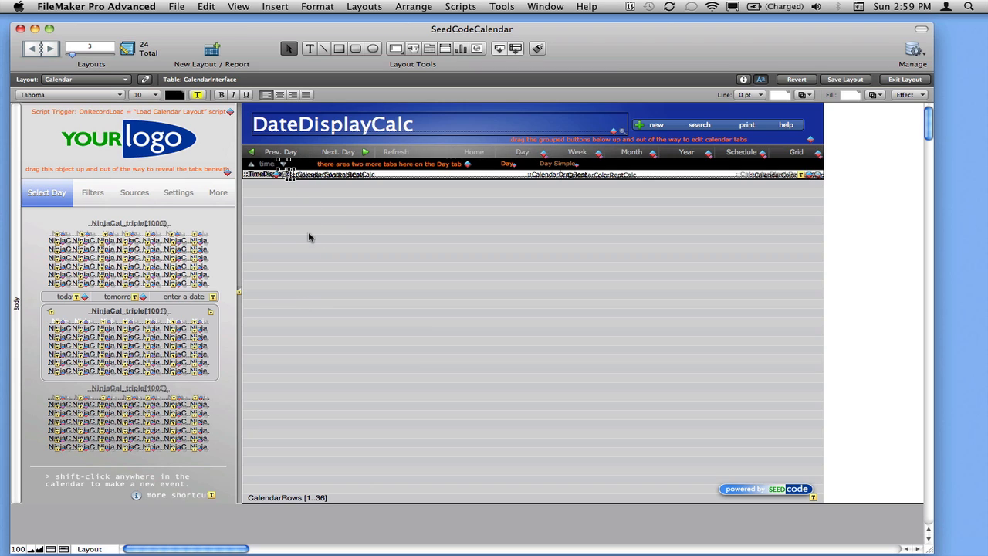
drag(294, 239, 291, 162)
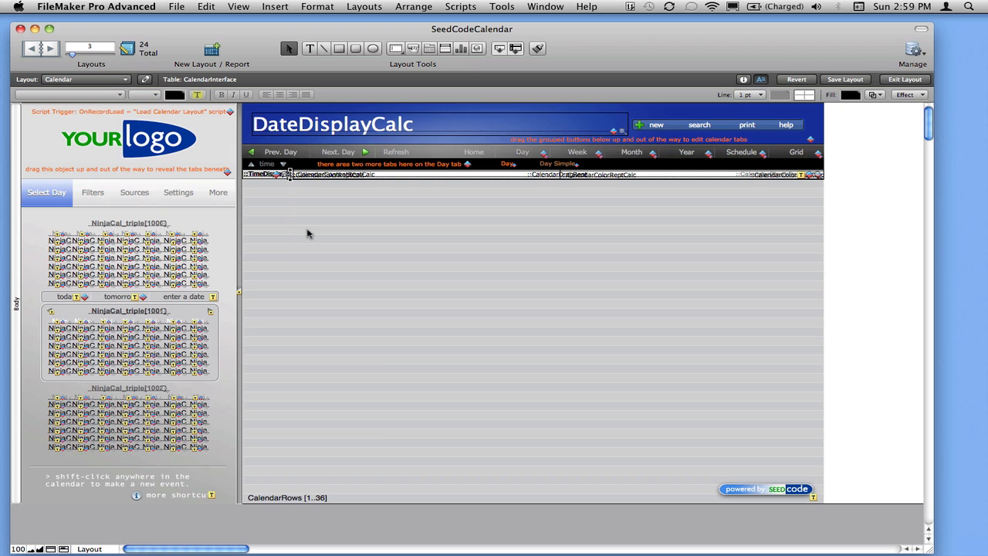
click(414, 6)
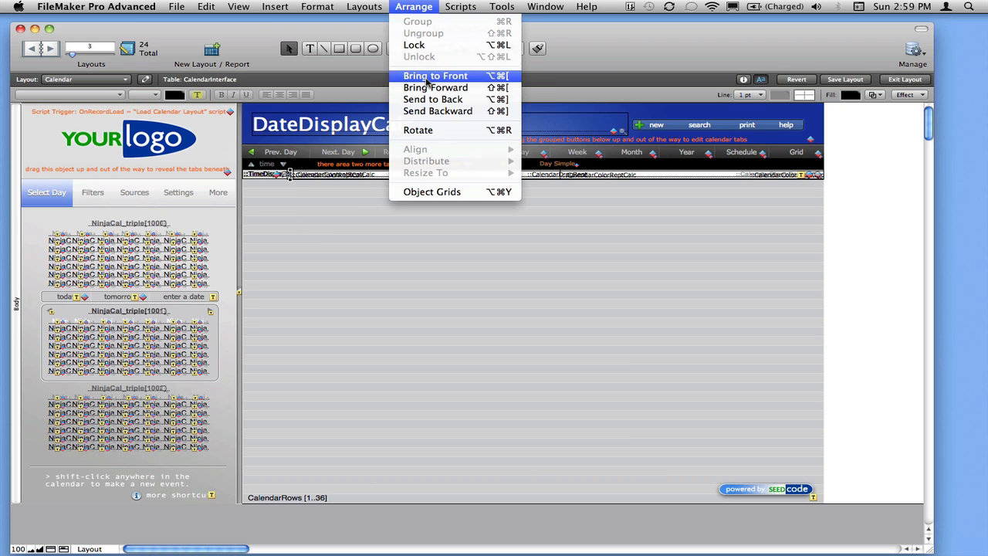
click(409, 74)
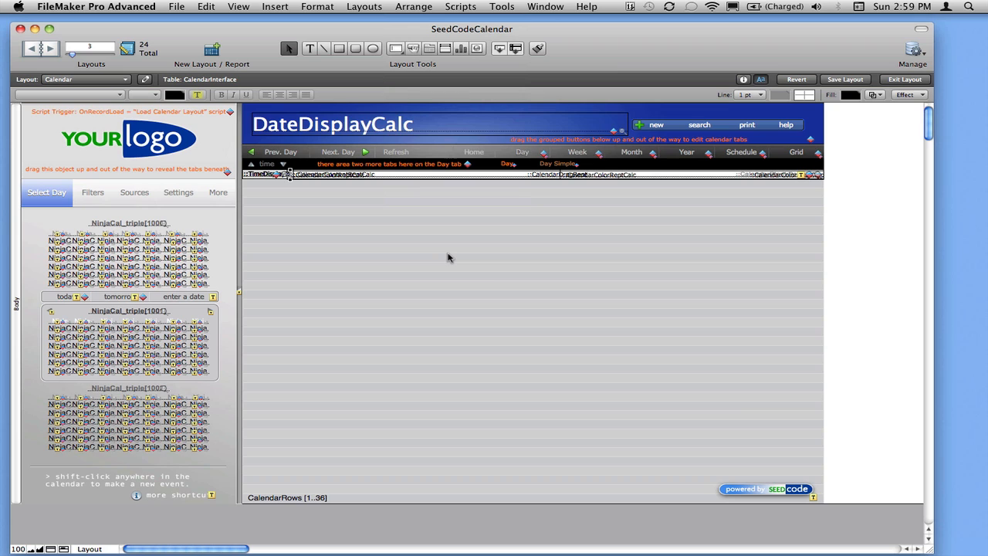
Send the selected vertical divider backward three levels in the stacking order and view the calendar in Browse mode.
click(425, 7)
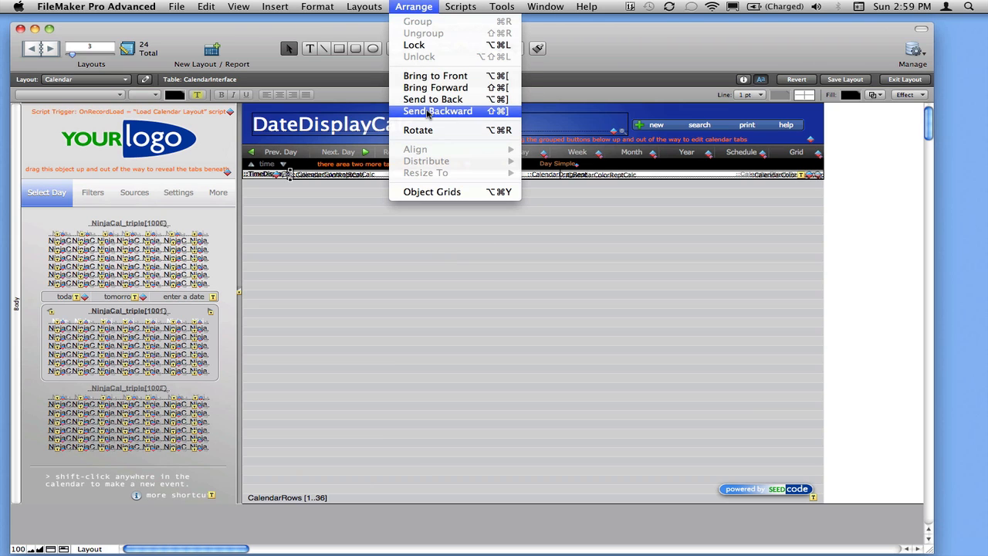
click(429, 112)
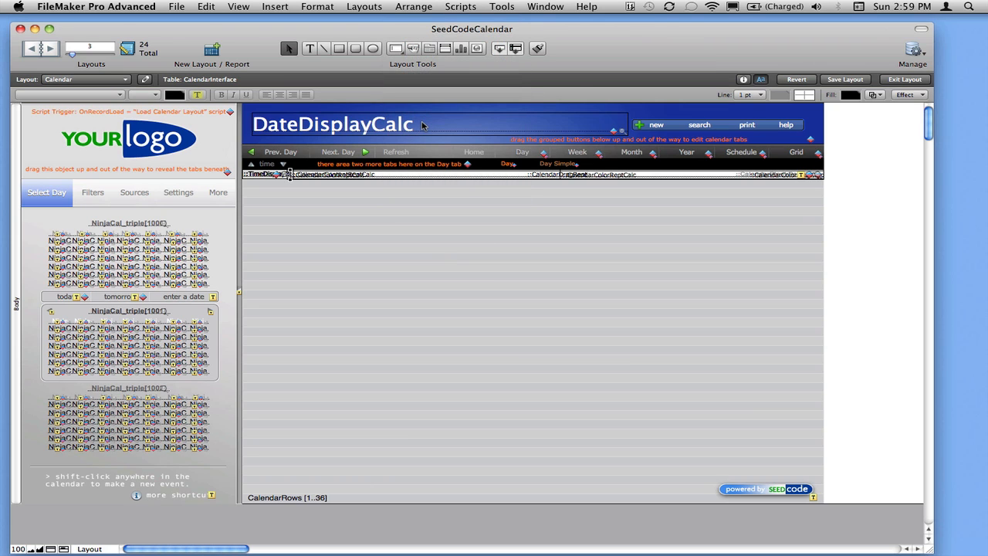
click(397, 6)
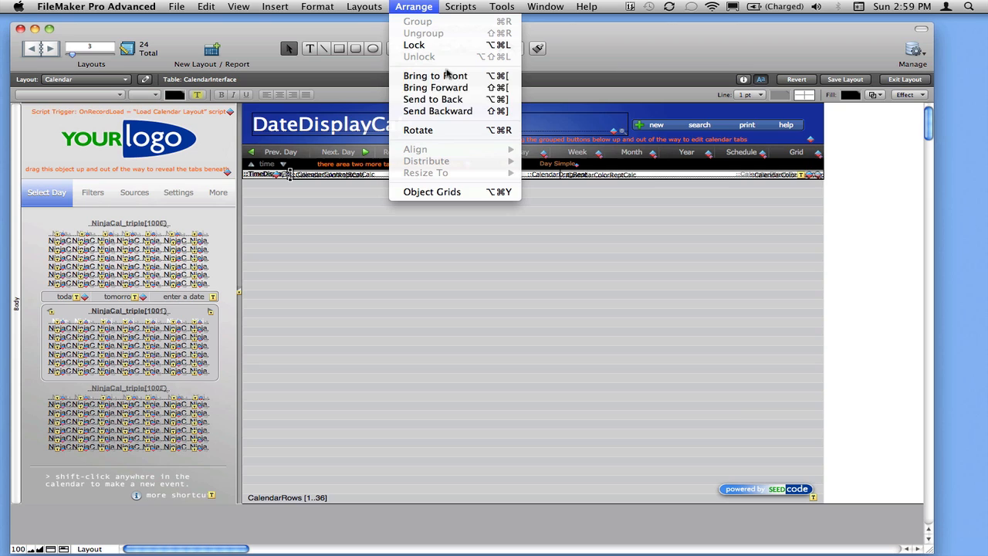
click(451, 111)
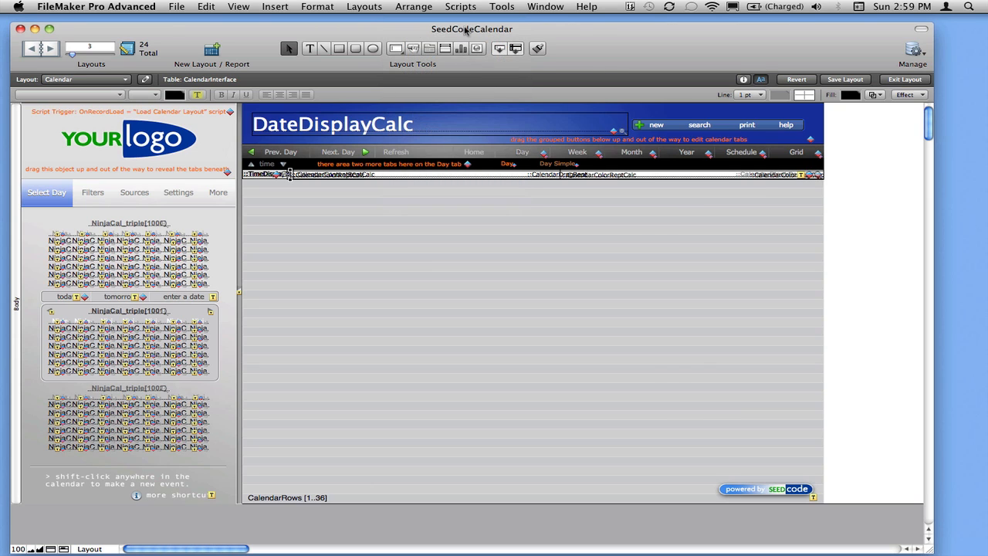
click(413, 6)
click(451, 114)
key(super+b)
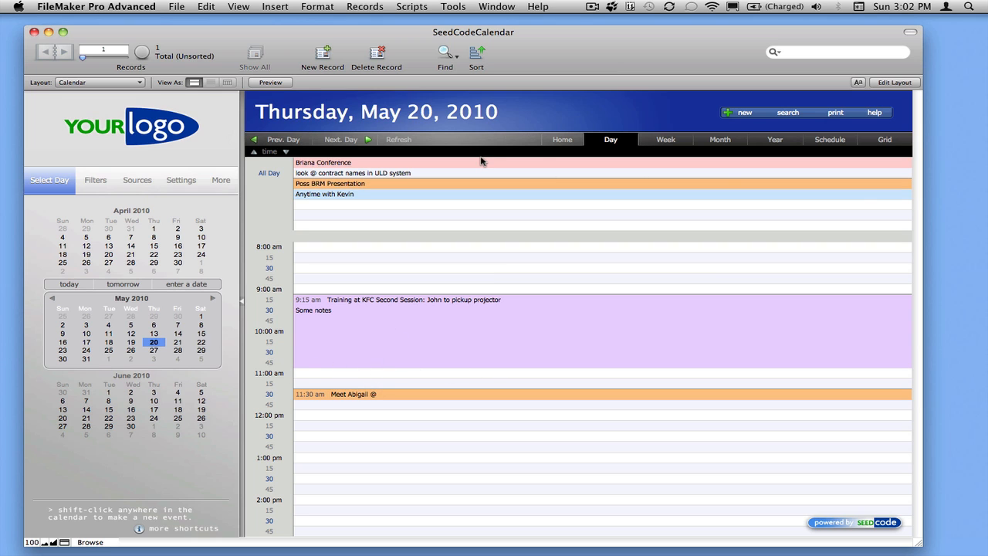
In Layout mode, bring the field in the portal row's time column to the front, and view the calendar in Browse mode.
key(super+l)
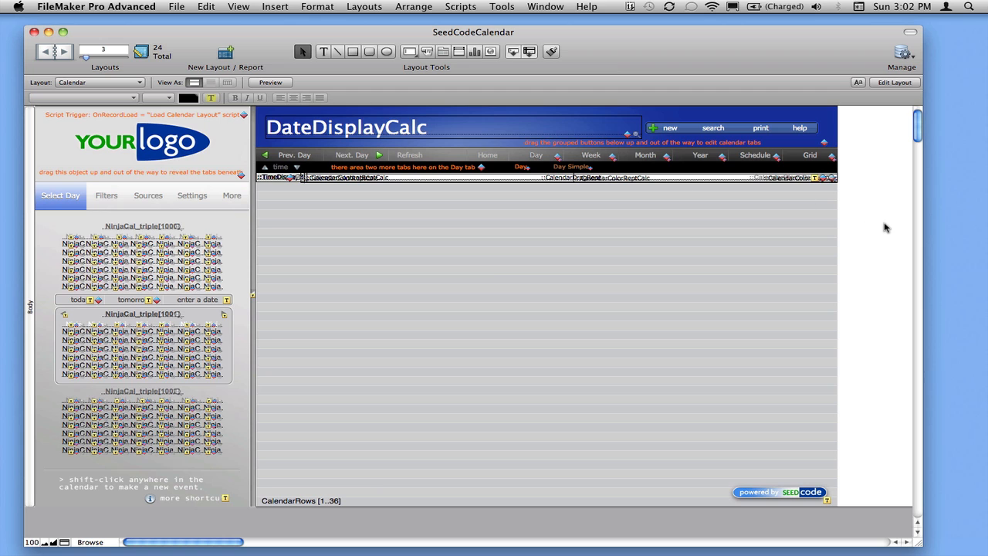
drag(884, 224, 267, 180)
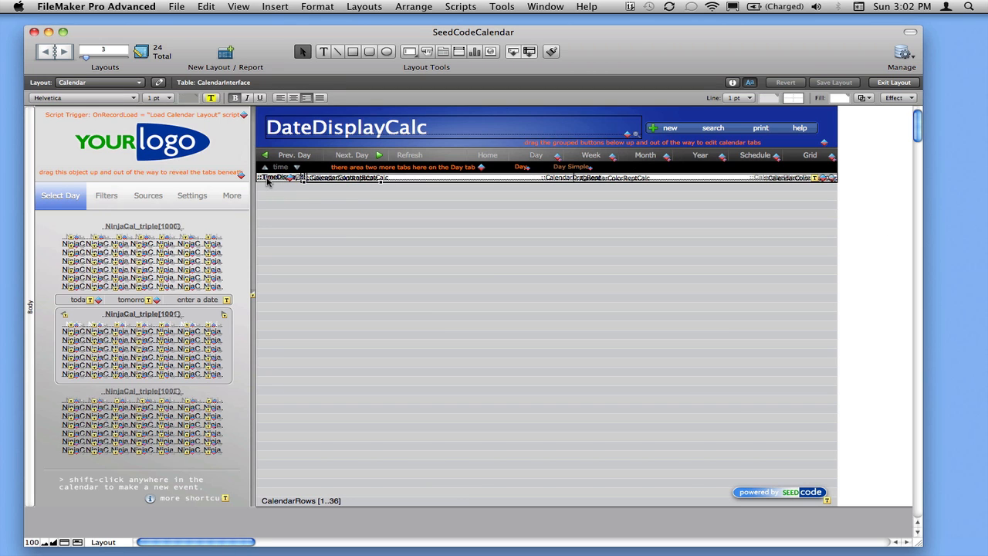
click(357, 6)
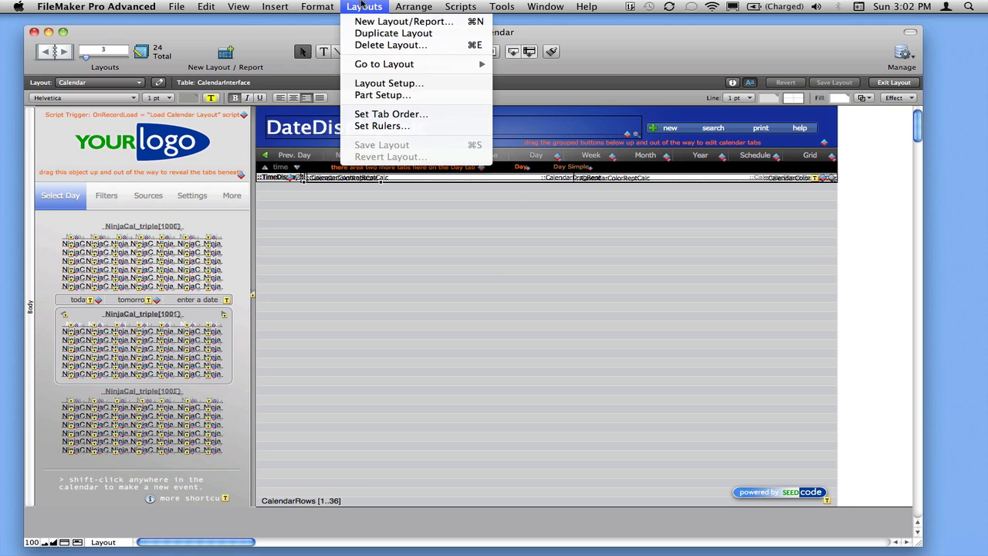
mouse_move(408, 6)
click(436, 79)
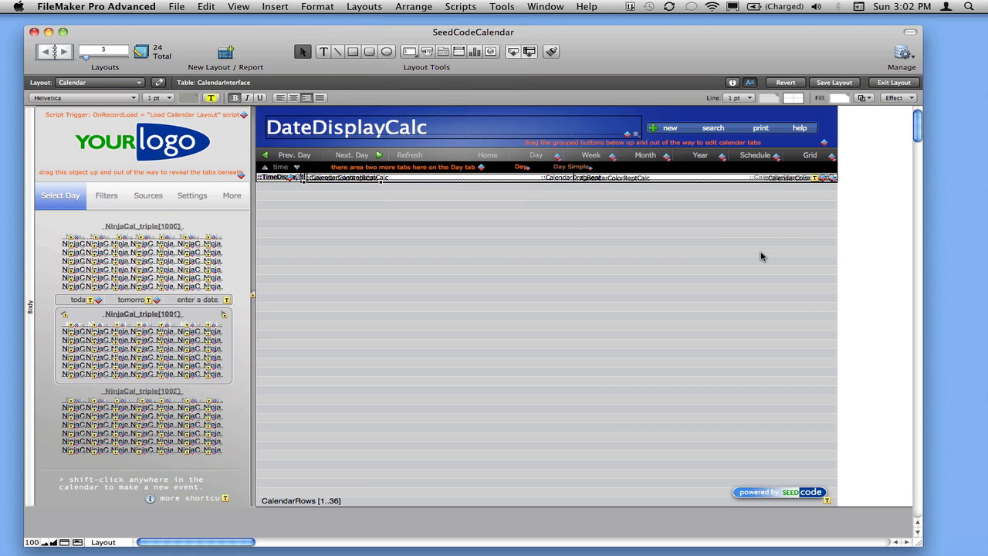
key(super+b)
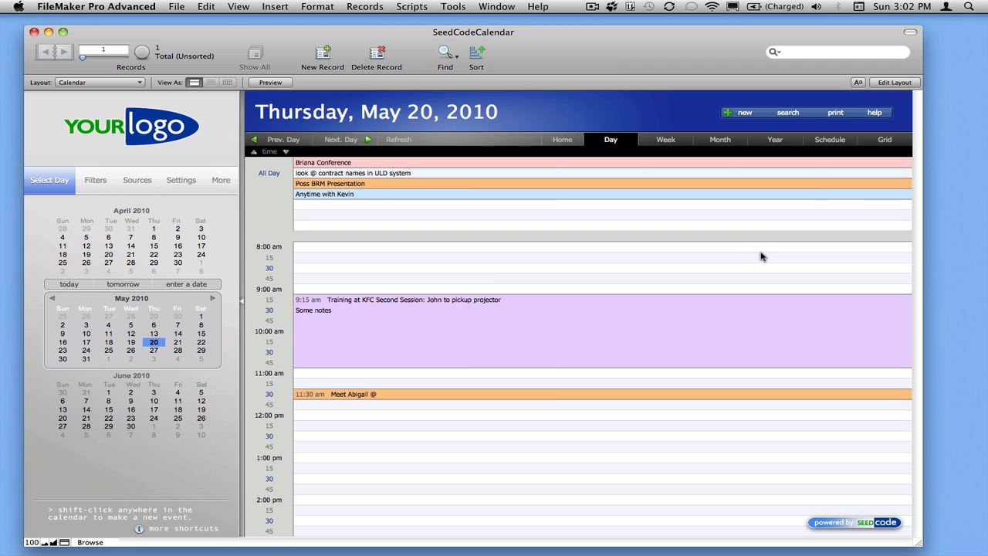